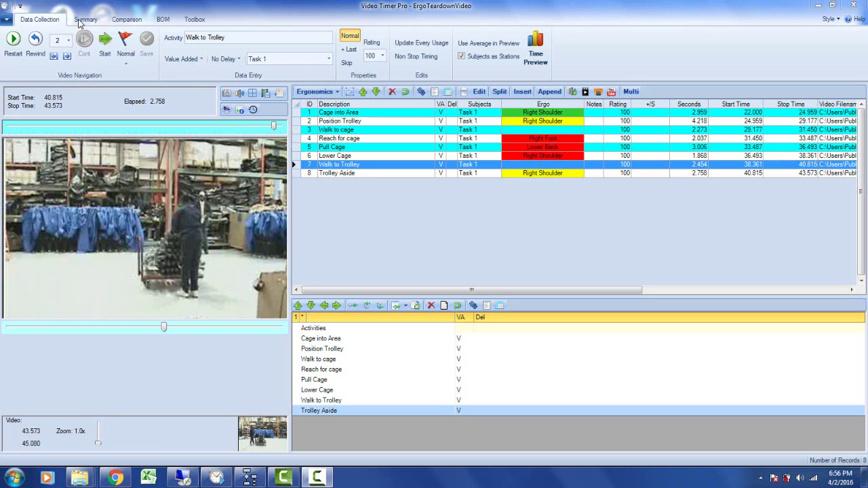
Play the recorded activity sequence twice in the comparison view to watch the ergonomic body diagram alongside the video
{"action": "left_click", "coordinate": [127, 20]}
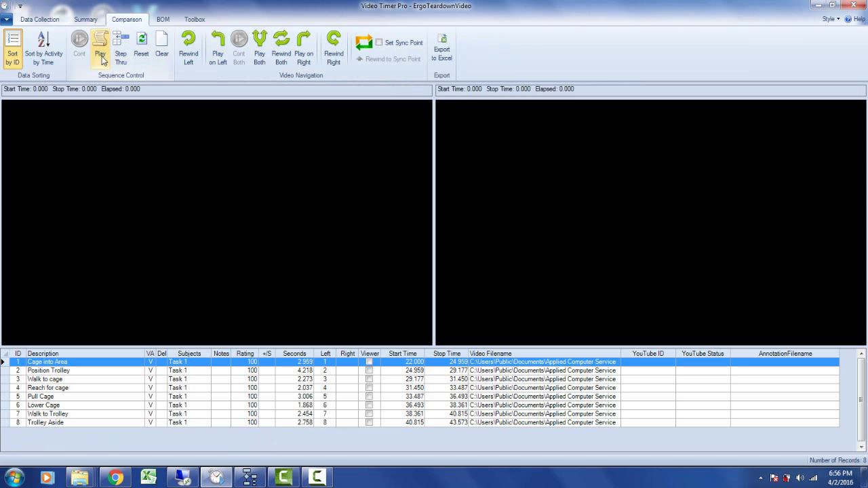
{"action": "left_click", "coordinate": [102, 43]}
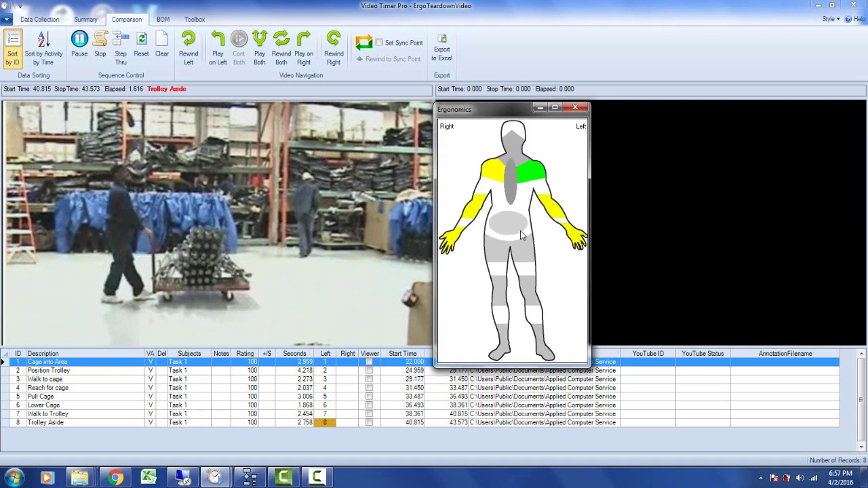
{"action": "left_click", "coordinate": [576, 107]}
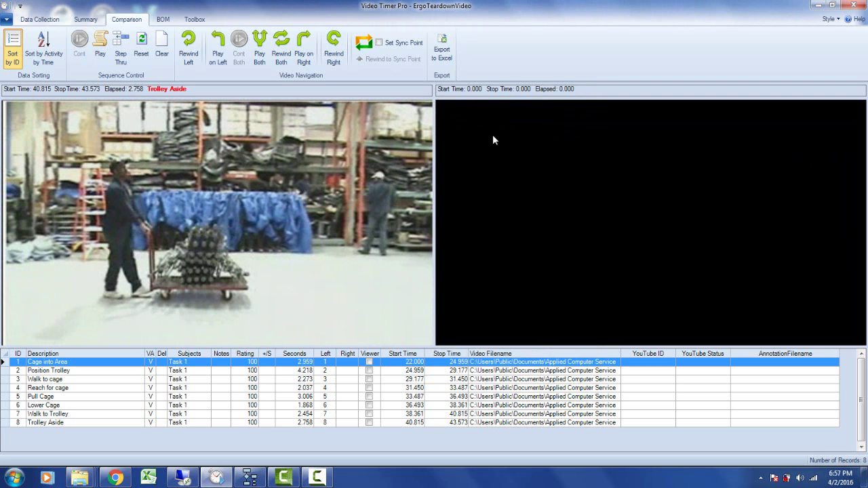
{"action": "left_click", "coordinate": [99, 42]}
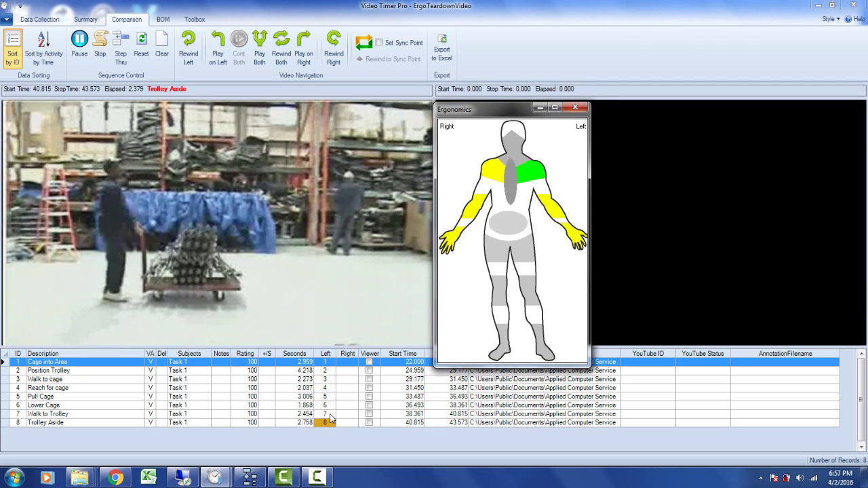
{"action": "left_click", "coordinate": [575, 107]}
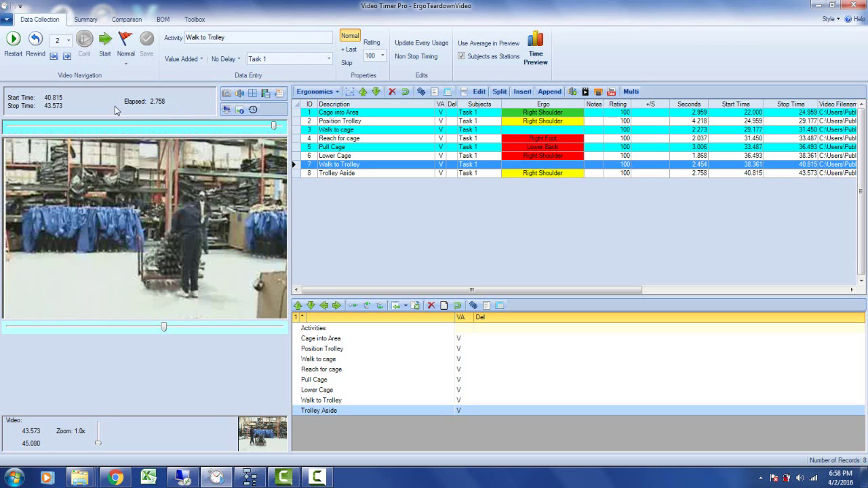
Export the Ergo Summary of the recorded activities to Excel
{"action": "left_click", "coordinate": [86, 20]}
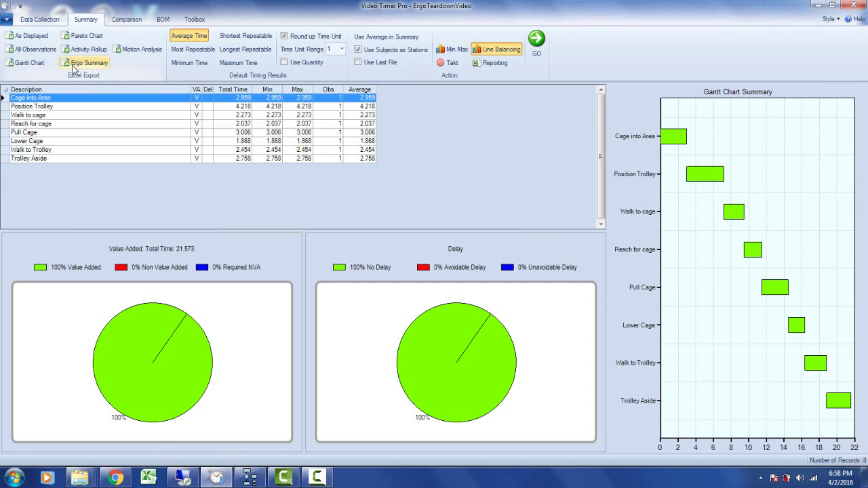
{"action": "left_click", "coordinate": [52, 20]}
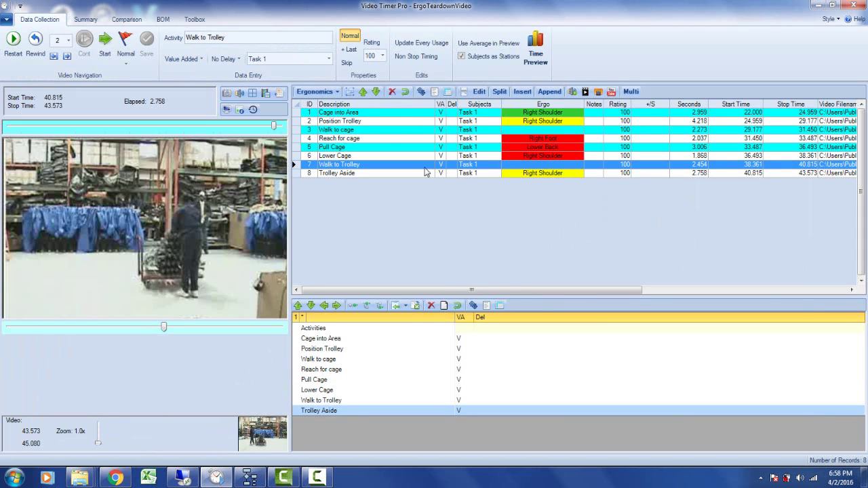
{"action": "left_click", "coordinate": [83, 20]}
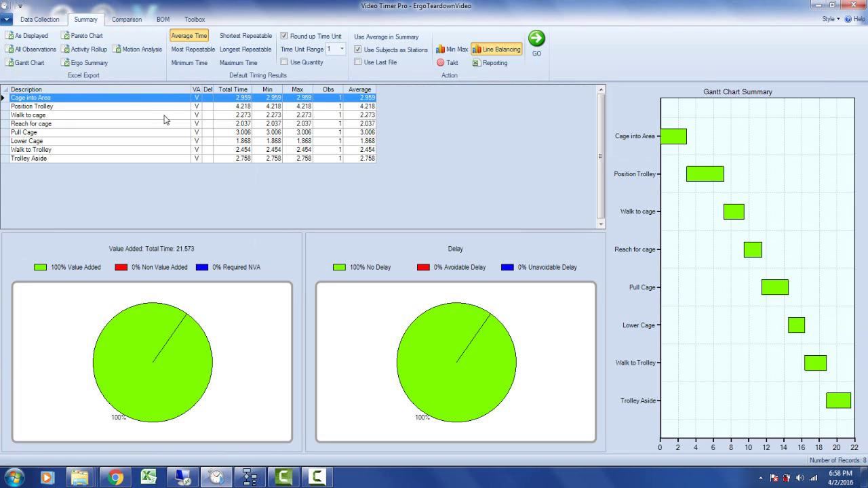
{"action": "left_click", "coordinate": [87, 62]}
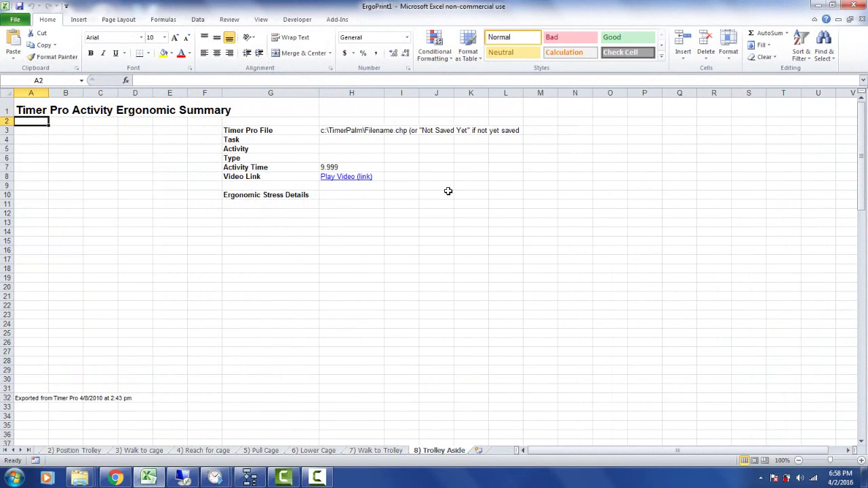
Review the ergonomic summary sheets from Position Trolley through Trolley Aside, finishing on the Lower Cage sheet
{"action": "left_click", "coordinate": [141, 452]}
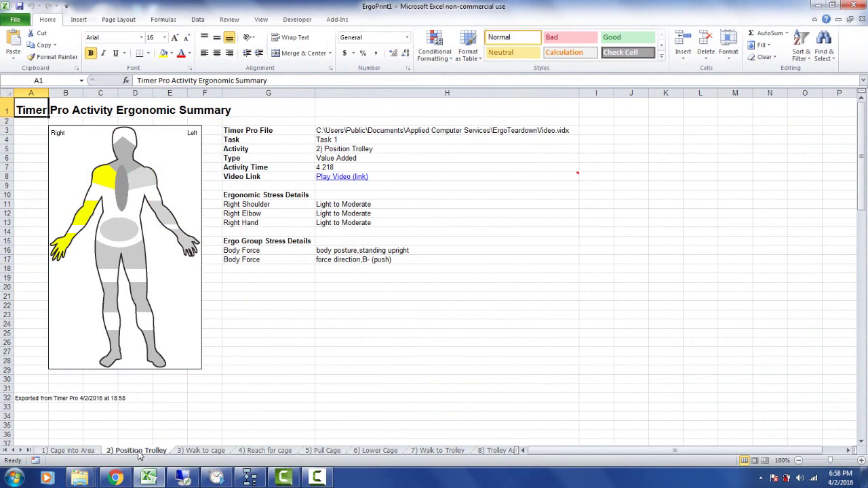
{"action": "left_click", "coordinate": [206, 451]}
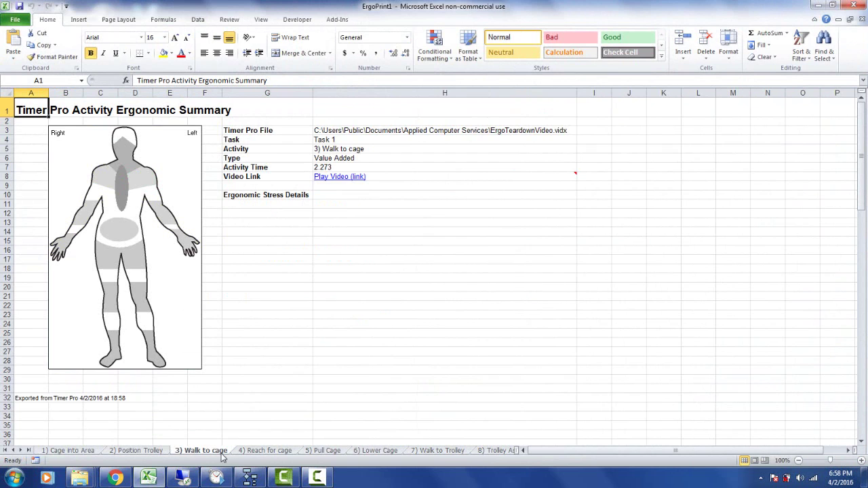
{"action": "left_click", "coordinate": [263, 453]}
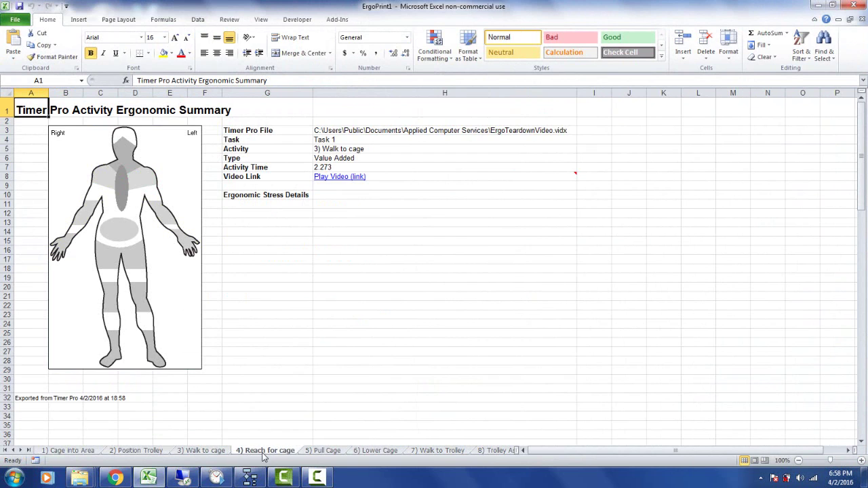
{"action": "left_click", "coordinate": [325, 450]}
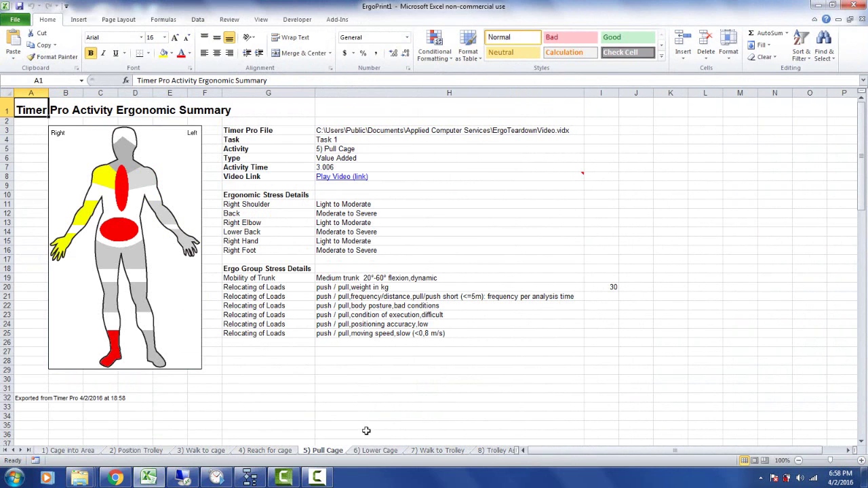
{"action": "left_click", "coordinate": [376, 451]}
{"action": "left_click", "coordinate": [437, 452]}
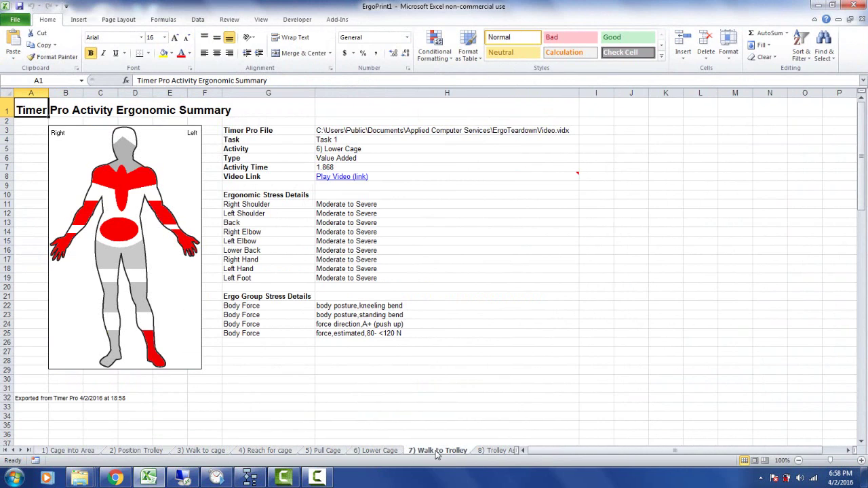
{"action": "left_click", "coordinate": [491, 451]}
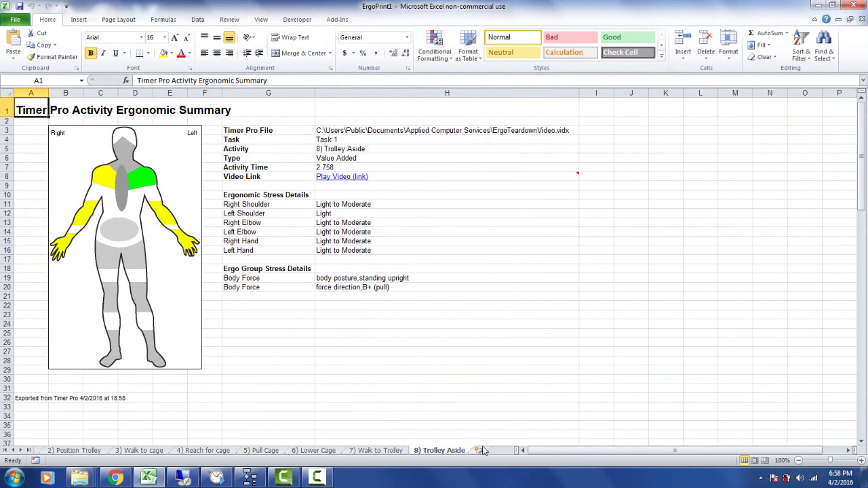
{"action": "left_click", "coordinate": [331, 452]}
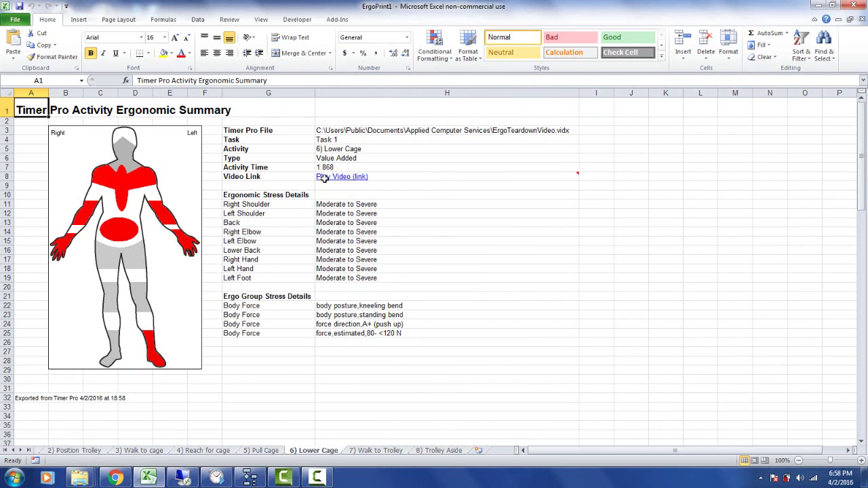
Play the Lower Cage sheet's linked video beside its stress details, and close the player
{"action": "mouse_move", "coordinate": [324, 177]}
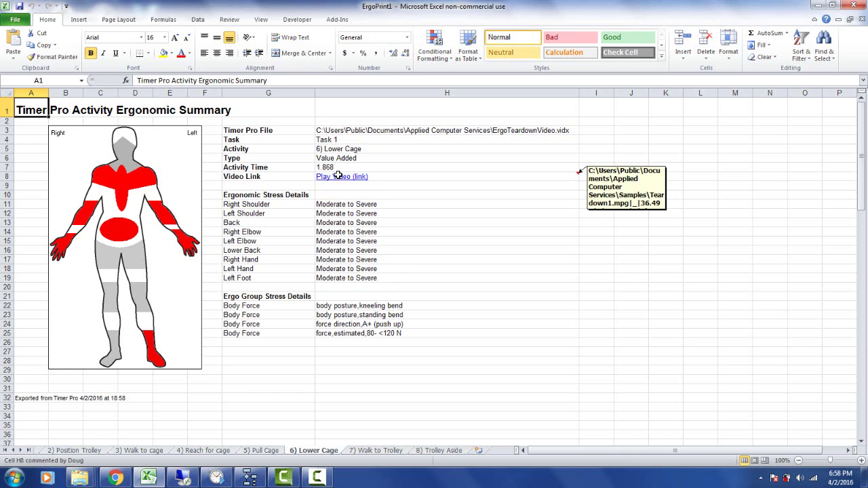
{"action": "left_click", "coordinate": [338, 175]}
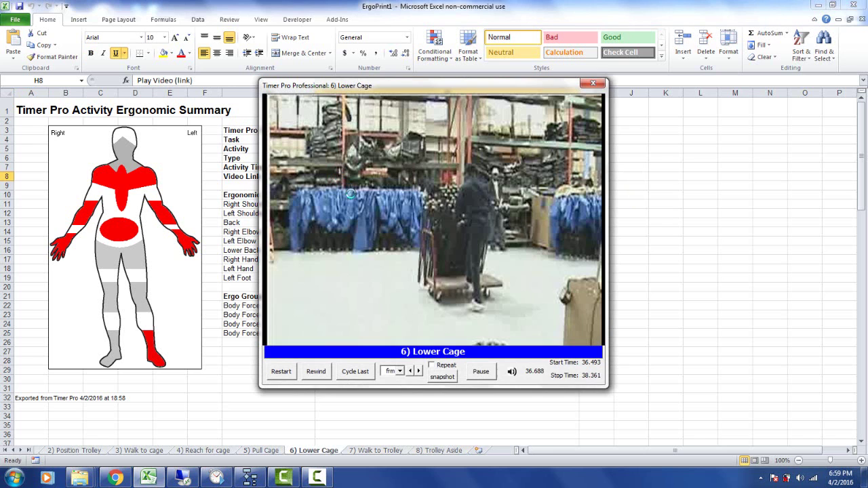
{"action": "left_click_drag", "start_coordinate": [423, 99], "coordinate": [567, 101]}
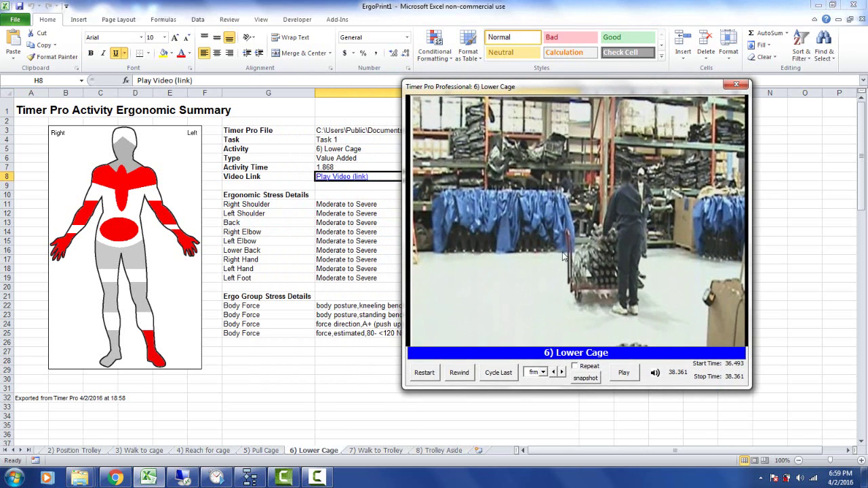
{"action": "left_click", "coordinate": [736, 85]}
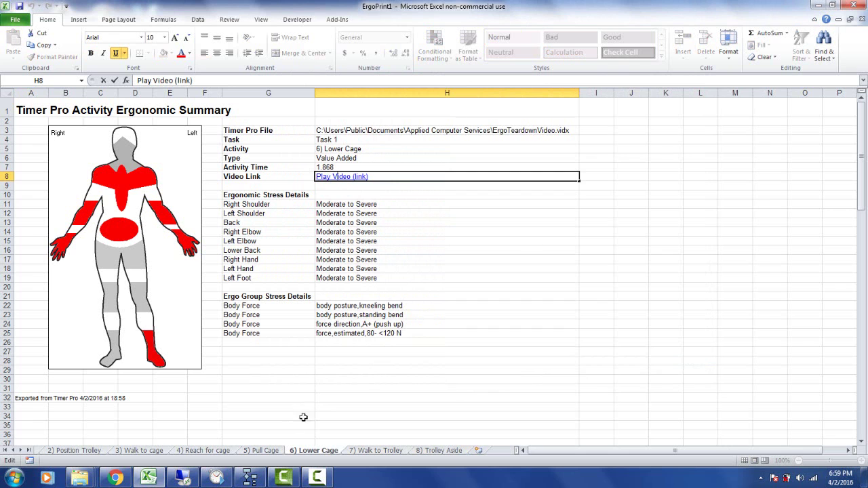
Play the linked video on the Pull Cage sheet and close the player
{"action": "left_click", "coordinate": [261, 450]}
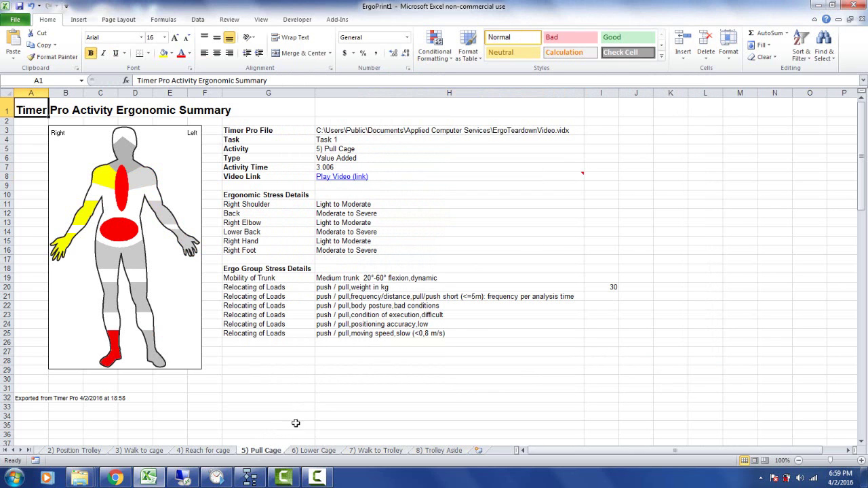
{"action": "left_click", "coordinate": [350, 179]}
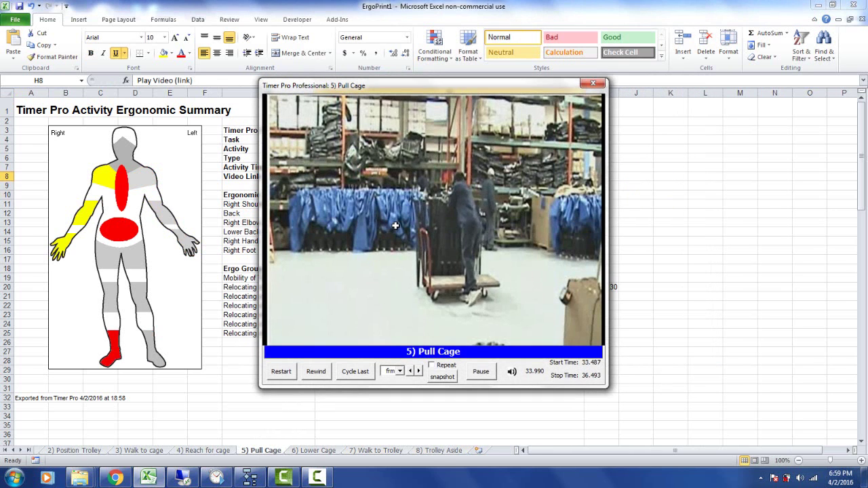
{"action": "key", "text": "Escape"}
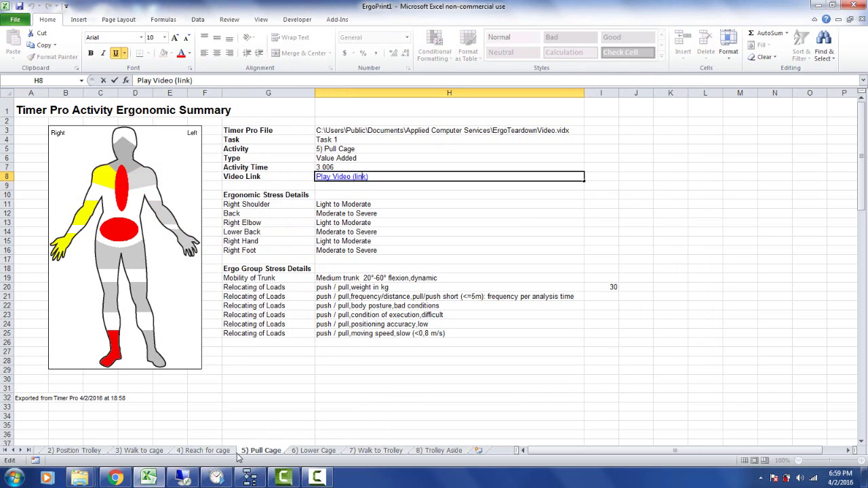
{"action": "key", "text": "Escape"}
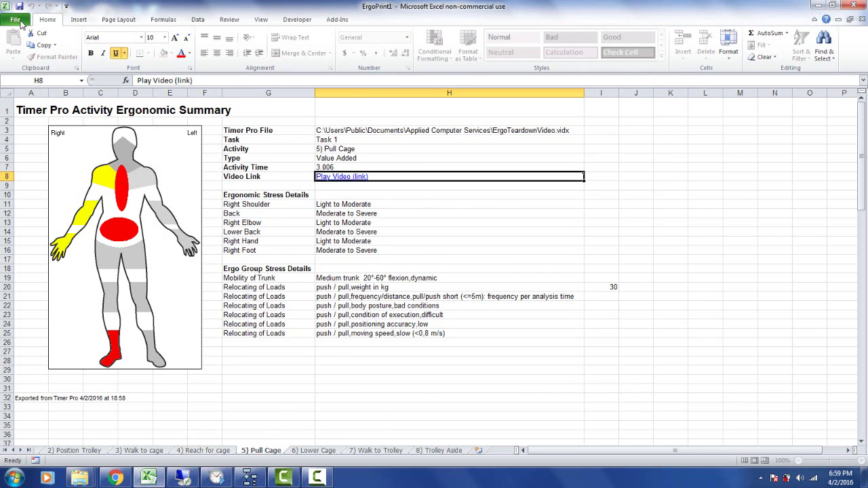
{"action": "left_click", "coordinate": [15, 20]}
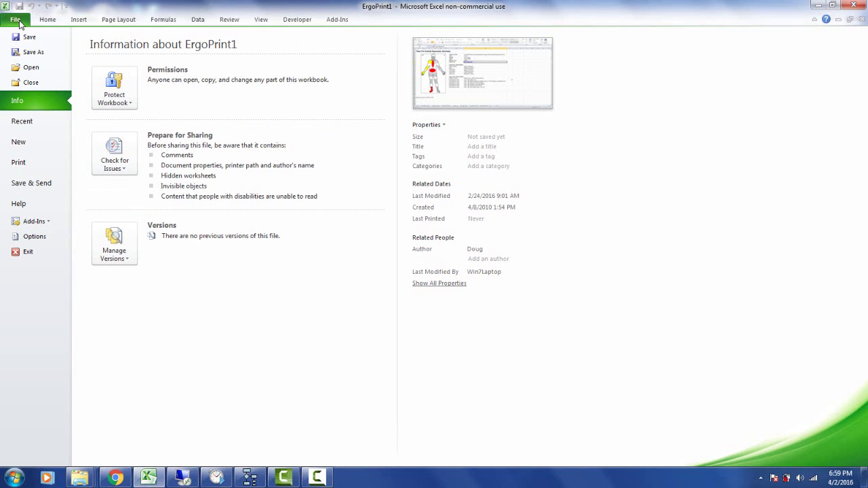
{"action": "left_click", "coordinate": [33, 54]}
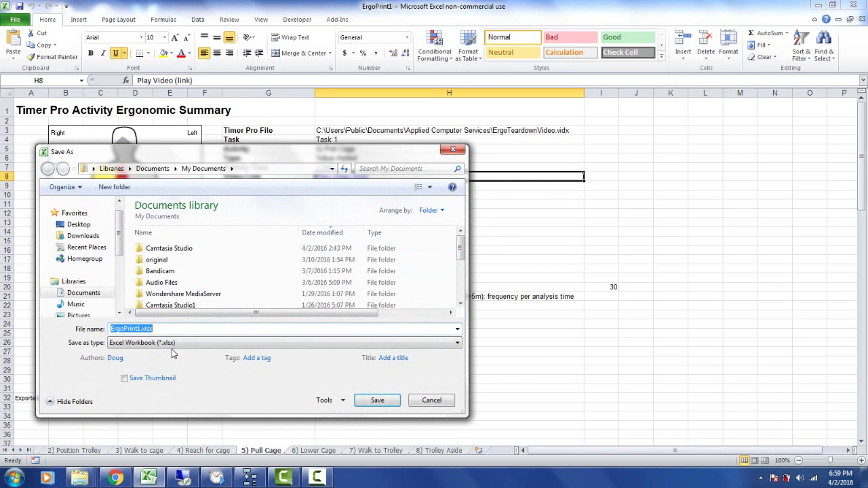
{"action": "left_click", "coordinate": [173, 346]}
{"action": "left_click", "coordinate": [287, 131]}
{"action": "left_click", "coordinate": [429, 400]}
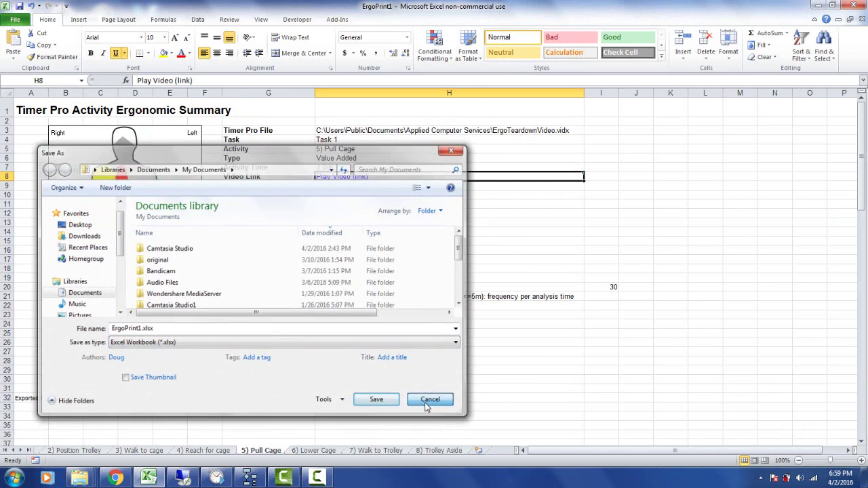
Replay the linked videos on the Pull Cage and Lower Cage sheets, placing the Lower Cage player clear of the stress details
{"action": "left_click", "coordinate": [371, 181]}
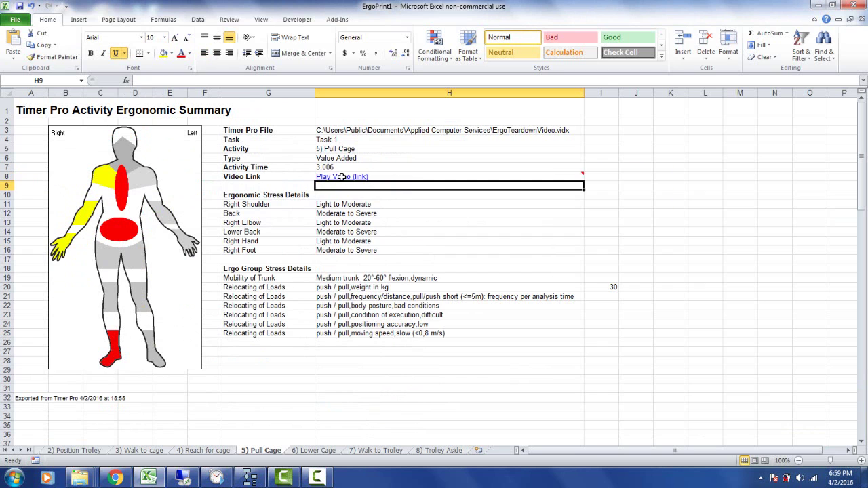
{"action": "key", "text": "Escape"}
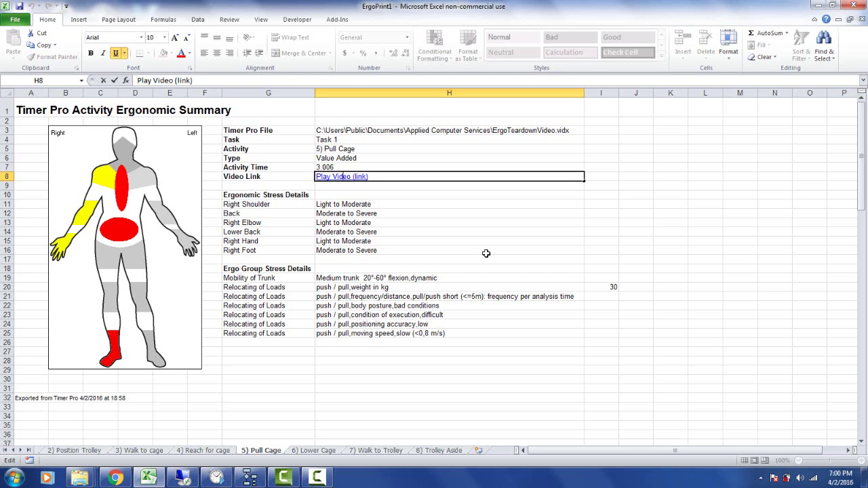
{"action": "left_click", "coordinate": [316, 451]}
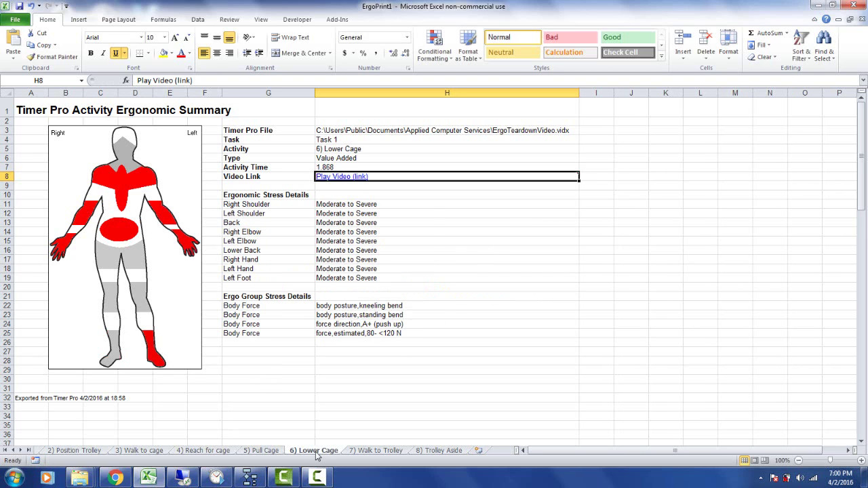
{"action": "left_click", "coordinate": [336, 176]}
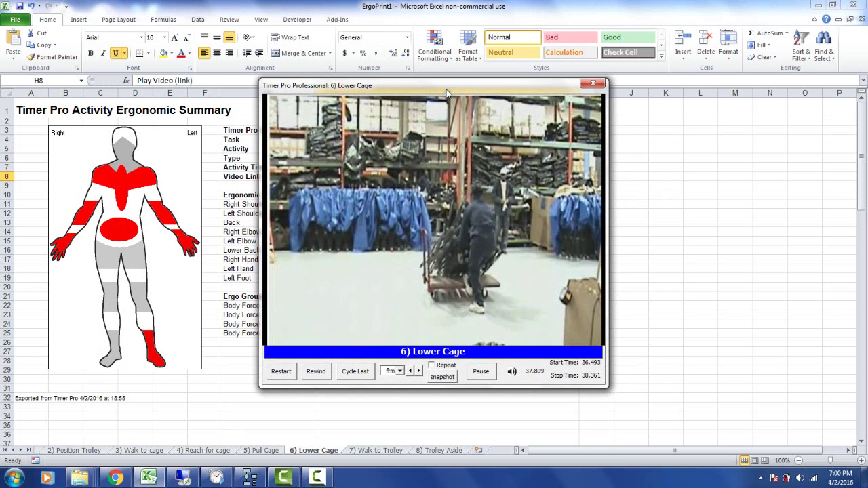
{"action": "left_click_drag", "start_coordinate": [446, 92], "coordinate": [609, 110]}
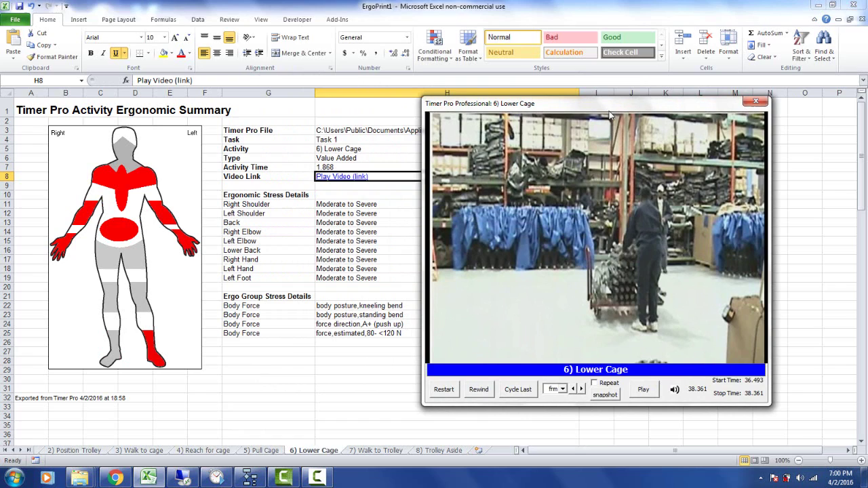
Switch to Video Timer Pro, open the Time Preview balance chart and delete all fillers from Task 1
{"action": "key", "text": "alt+Tab"}
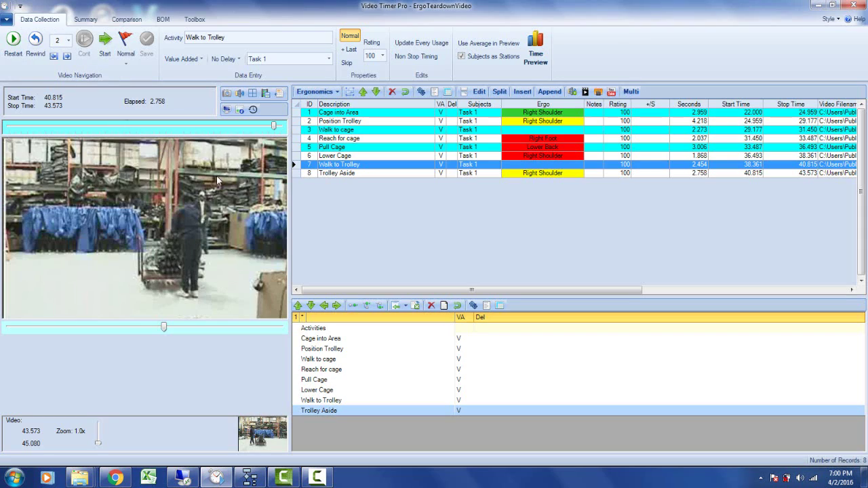
{"action": "left_click", "coordinate": [536, 53]}
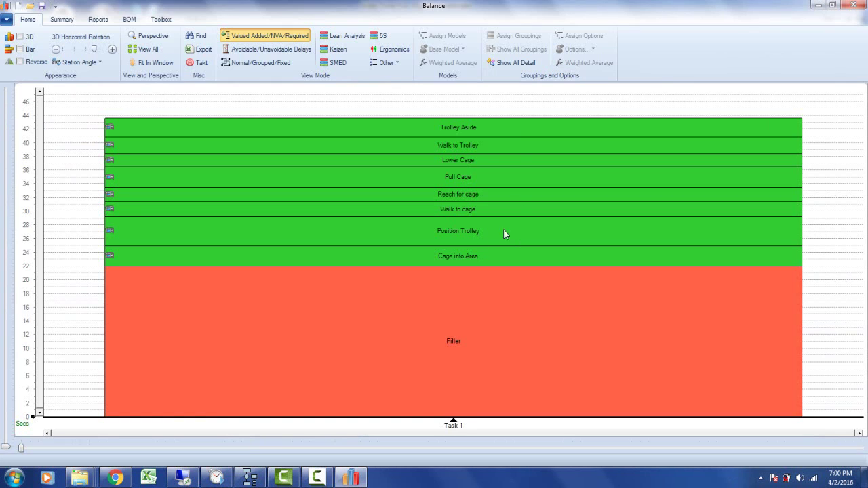
{"action": "right_click", "coordinate": [444, 429]}
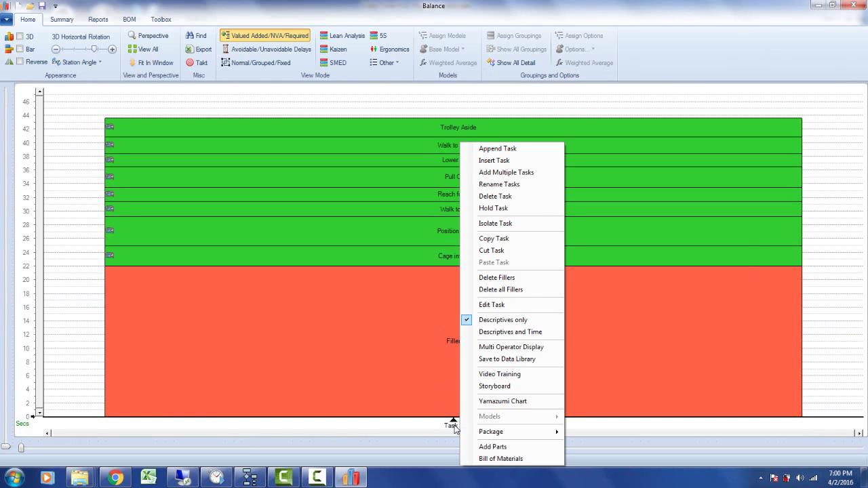
{"action": "left_click", "coordinate": [497, 292]}
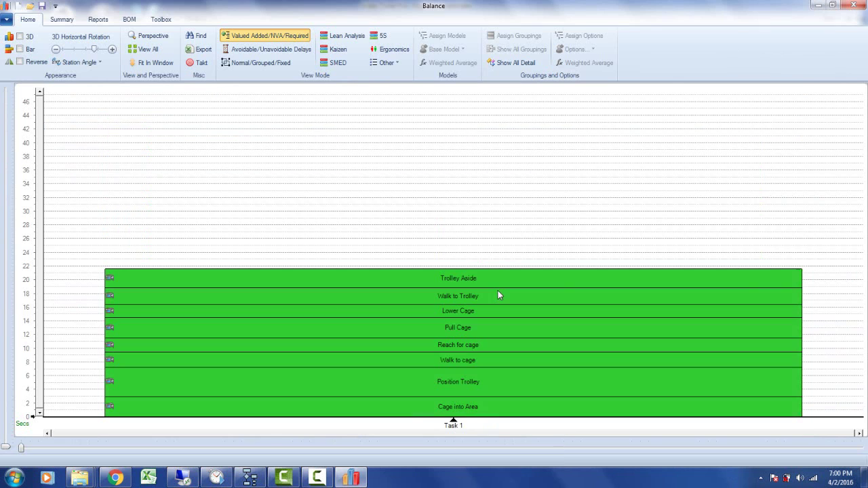
Display the balance chart in the Ergonomics view mode, and minimize the chart window to return to the activity list
{"action": "left_click", "coordinate": [391, 52]}
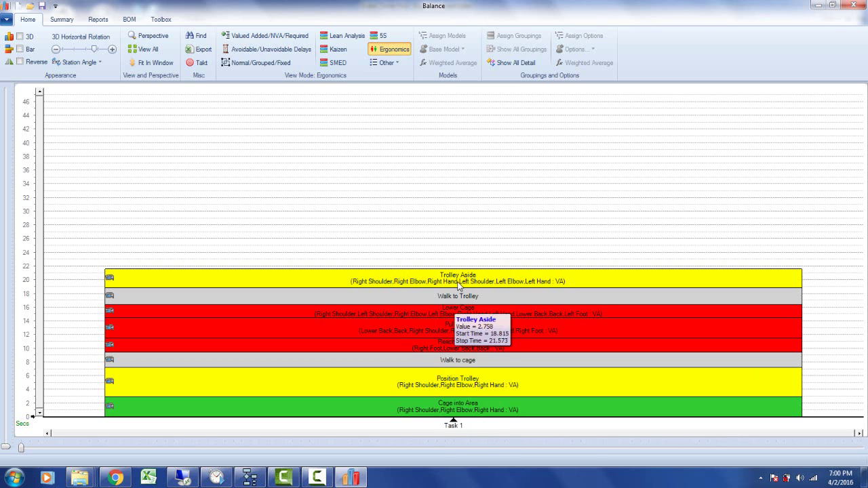
{"action": "left_click", "coordinate": [819, 7]}
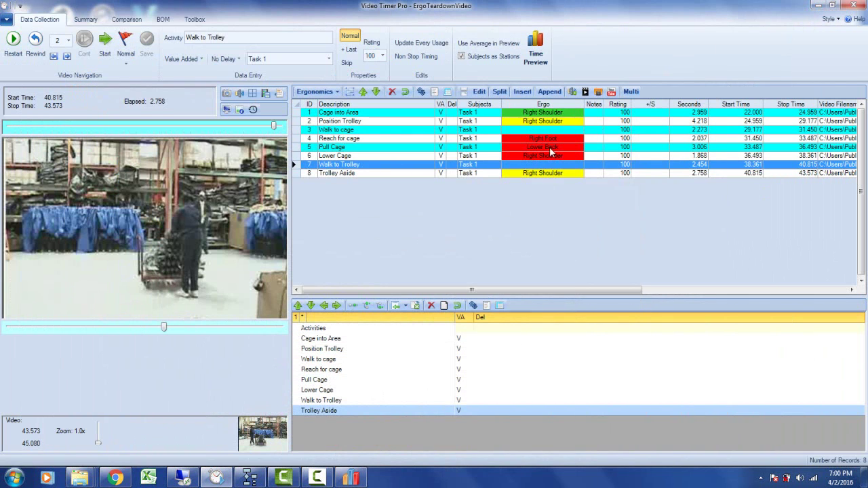